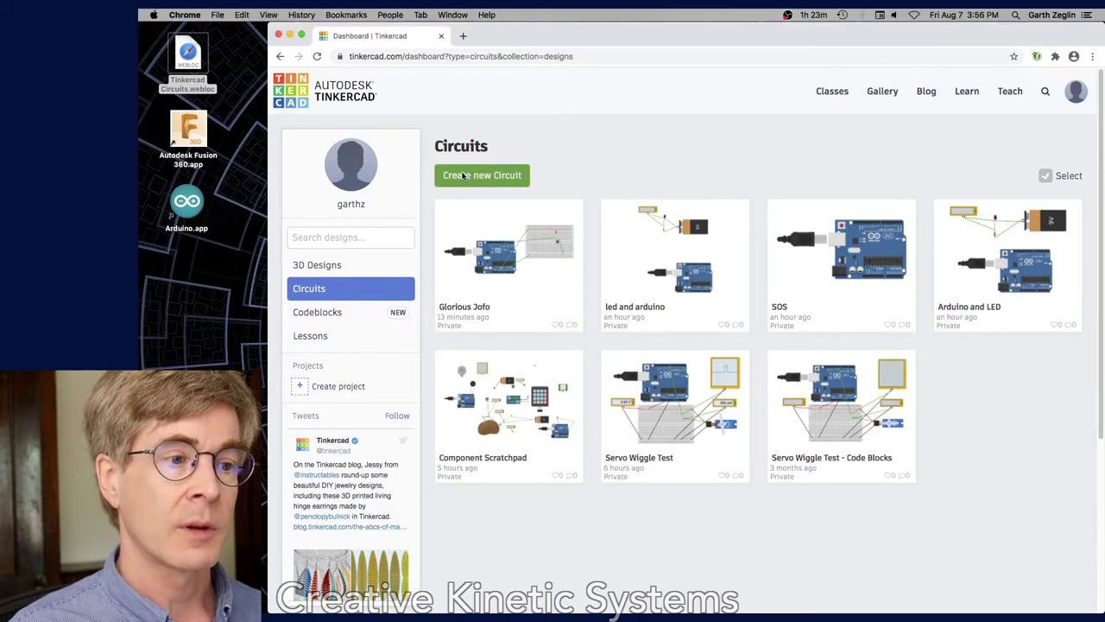
Create a new circuit design and place a Breadboard Small on the canvas
left_click(463, 176)
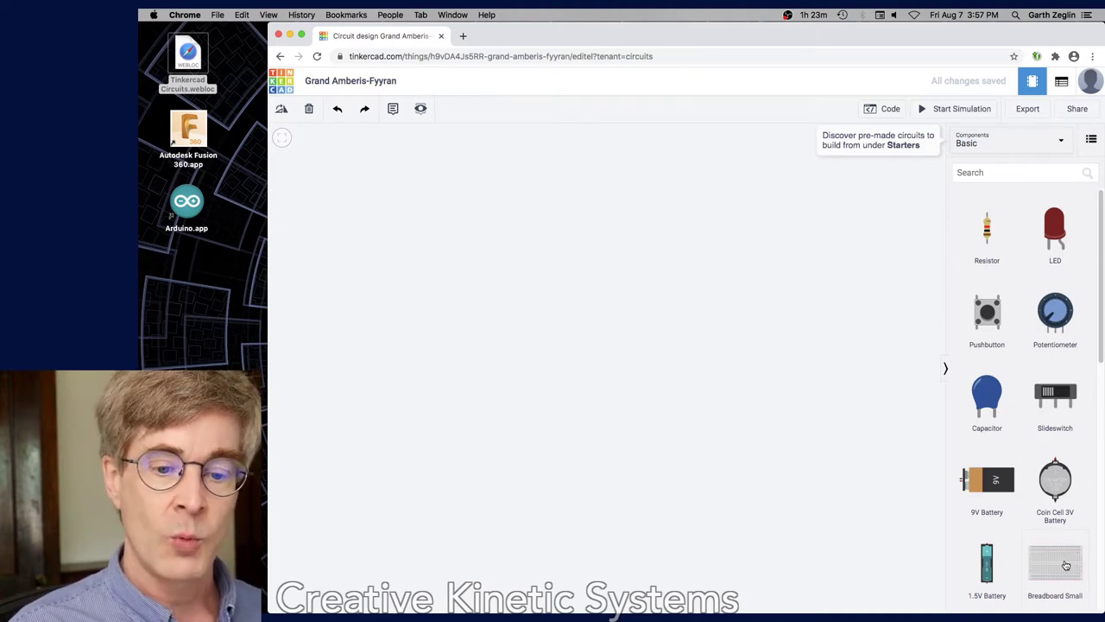
left_click_drag(1065, 565, 605, 303)
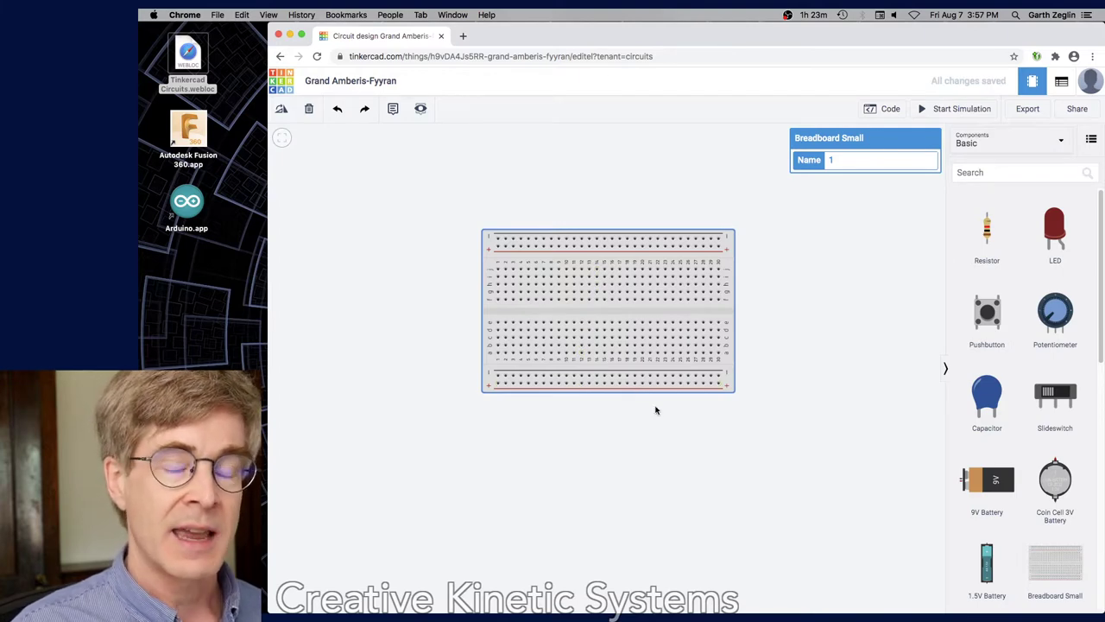
scroll(655, 410, "up", 1)
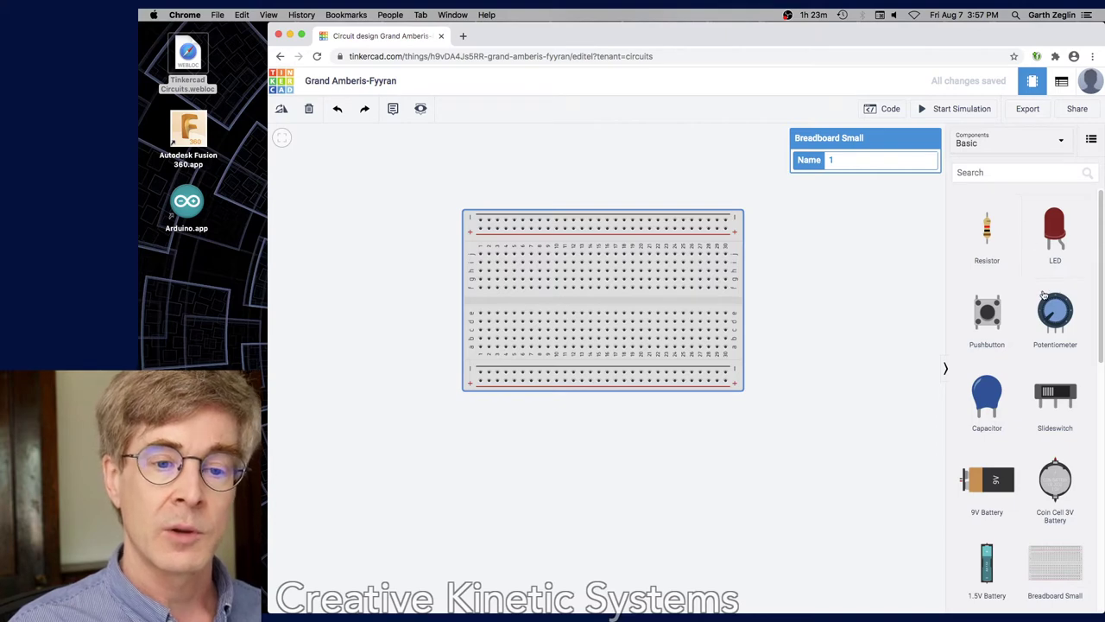
Add a Coin Cell 3V battery beside the breadboard, plus a pushbutton, red LED and 1 kΩ resistor below
left_click_drag(1055, 480, 382, 317)
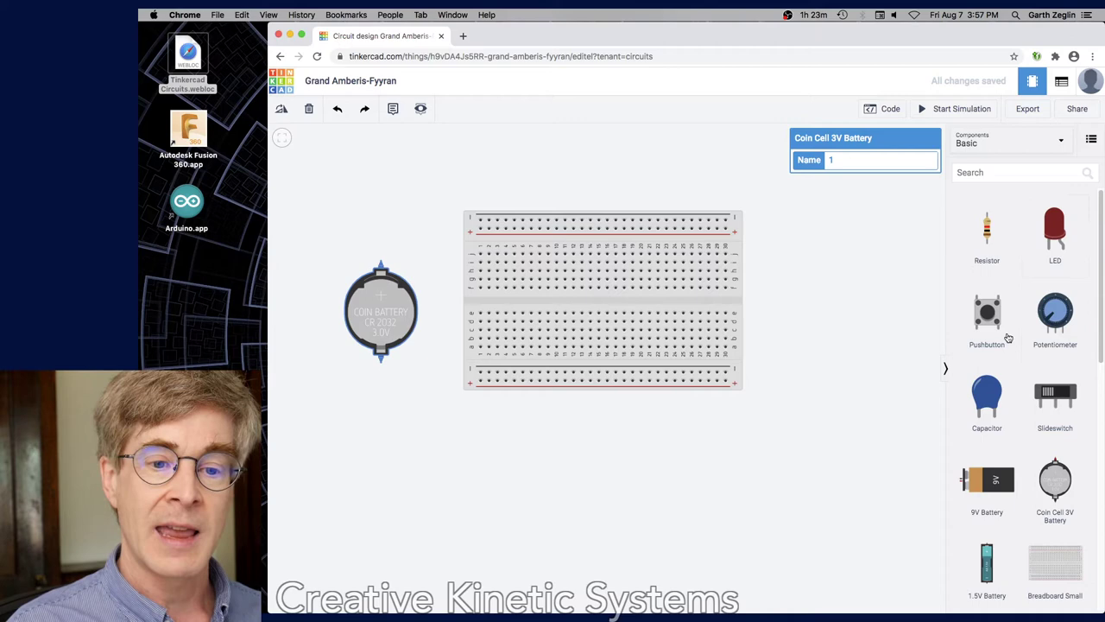
left_click_drag(1000, 321, 552, 442)
left_click_drag(1055, 231, 628, 440)
left_click_drag(985, 234, 673, 432)
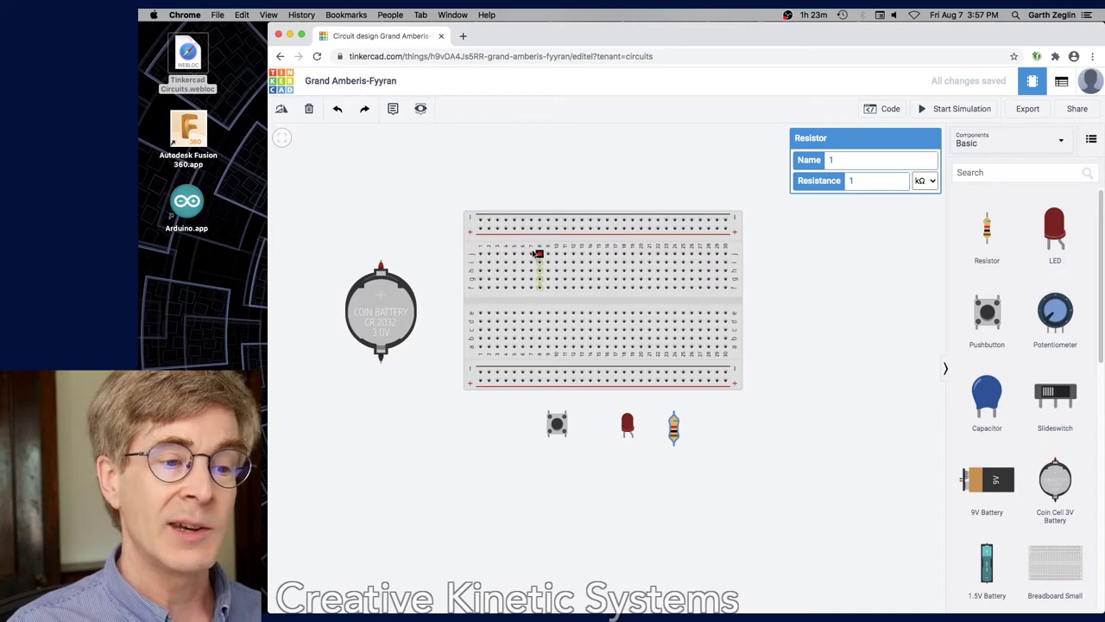
mouse_move(483, 263)
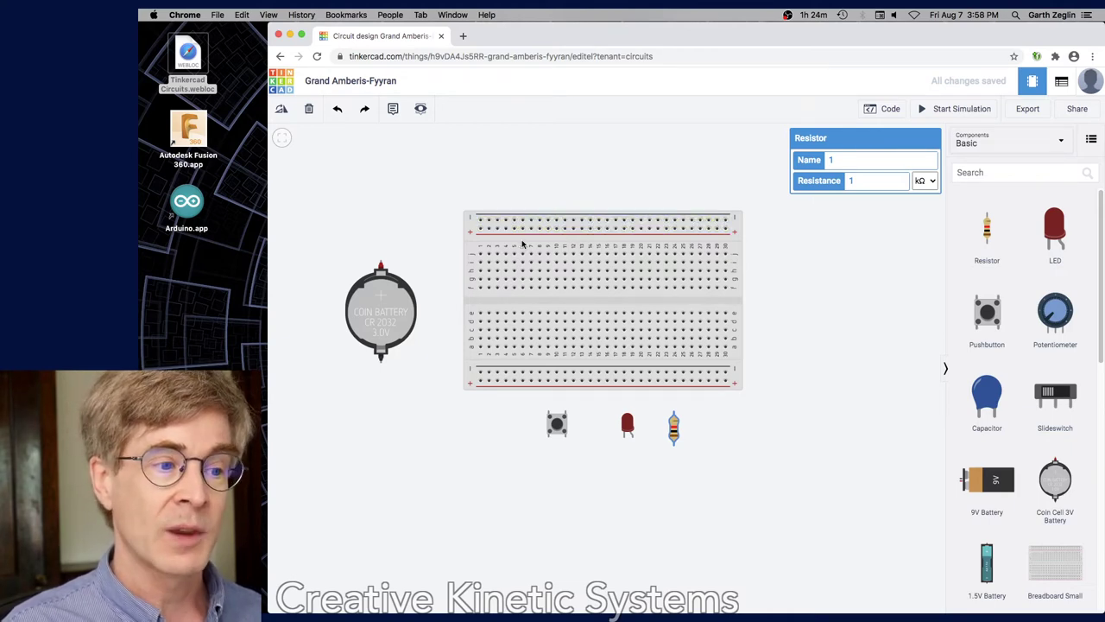
Wire the battery's positive terminal to the top rail and negative terminal to the bottom rail
left_click(380, 264)
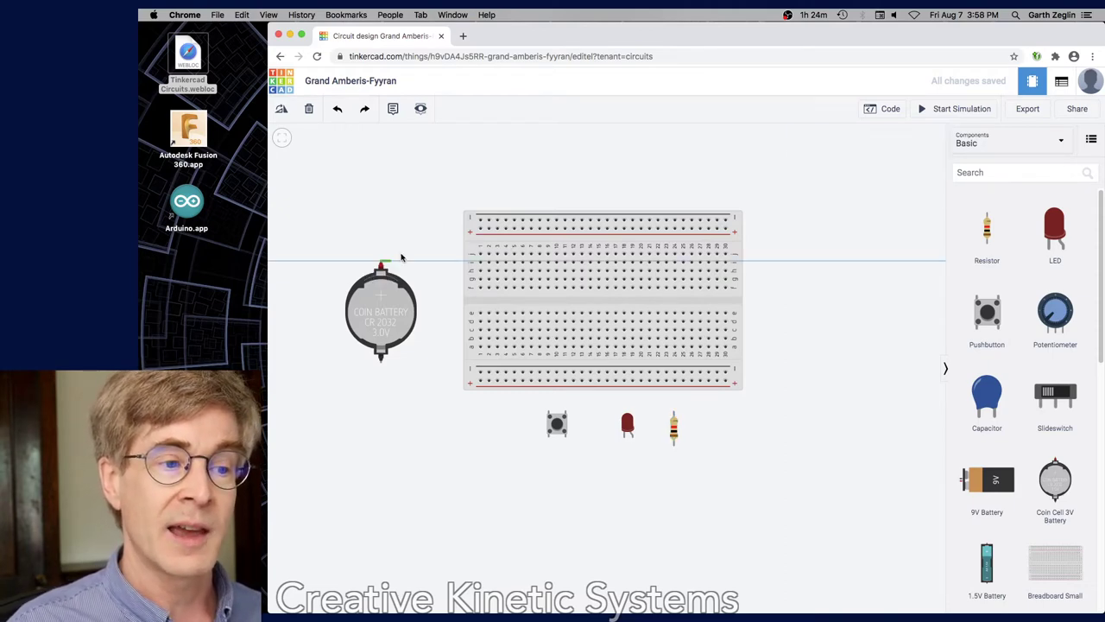
left_click(480, 230)
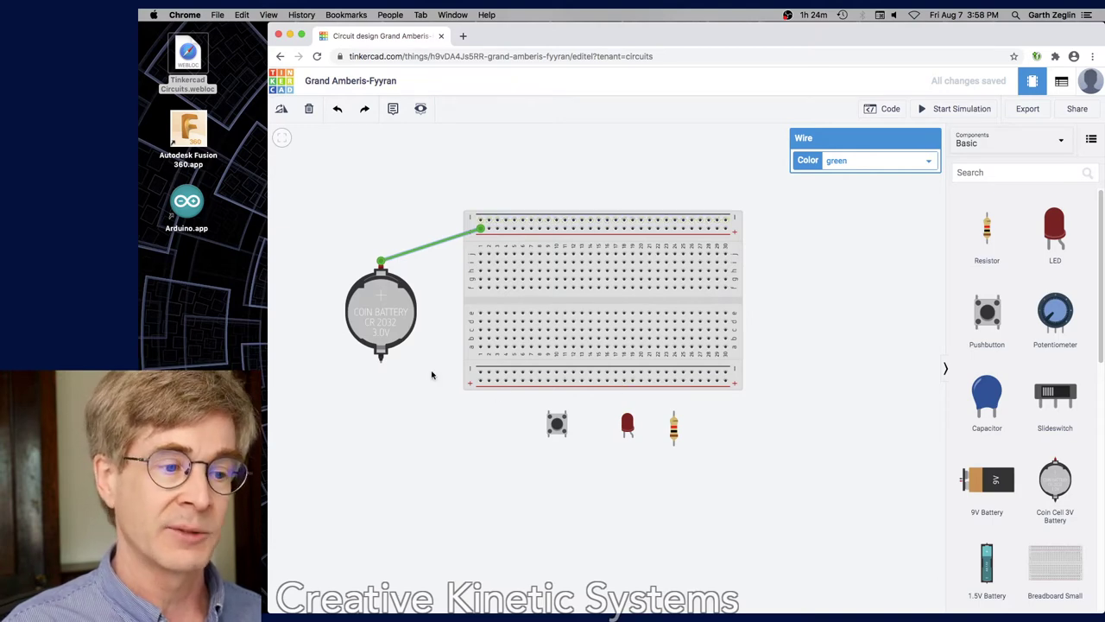
left_click(381, 361)
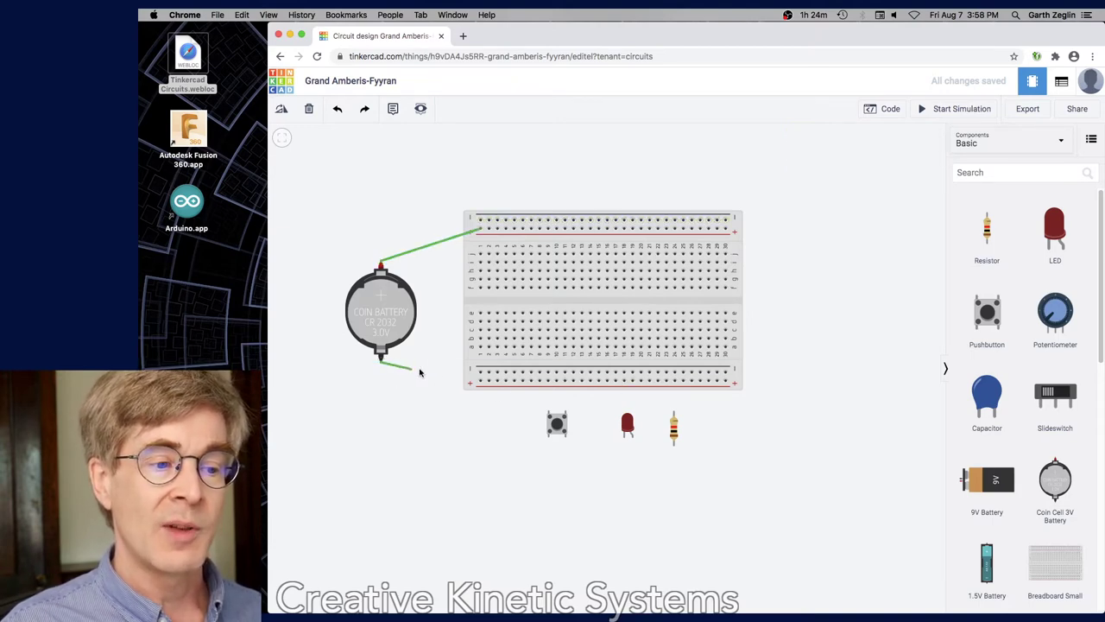
left_click(482, 373)
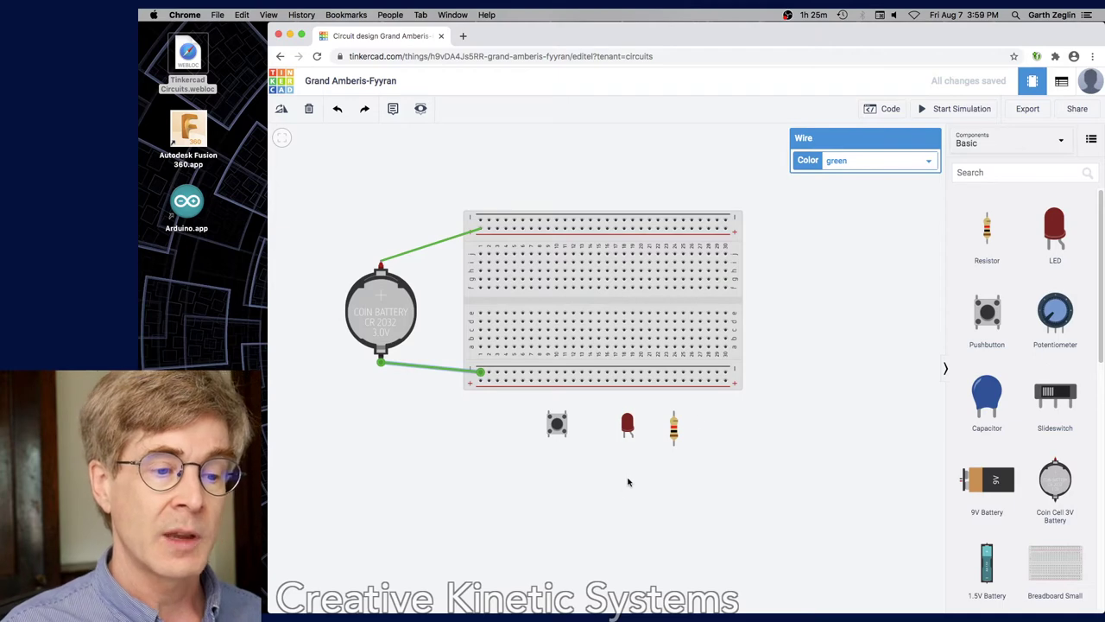
left_click(673, 429)
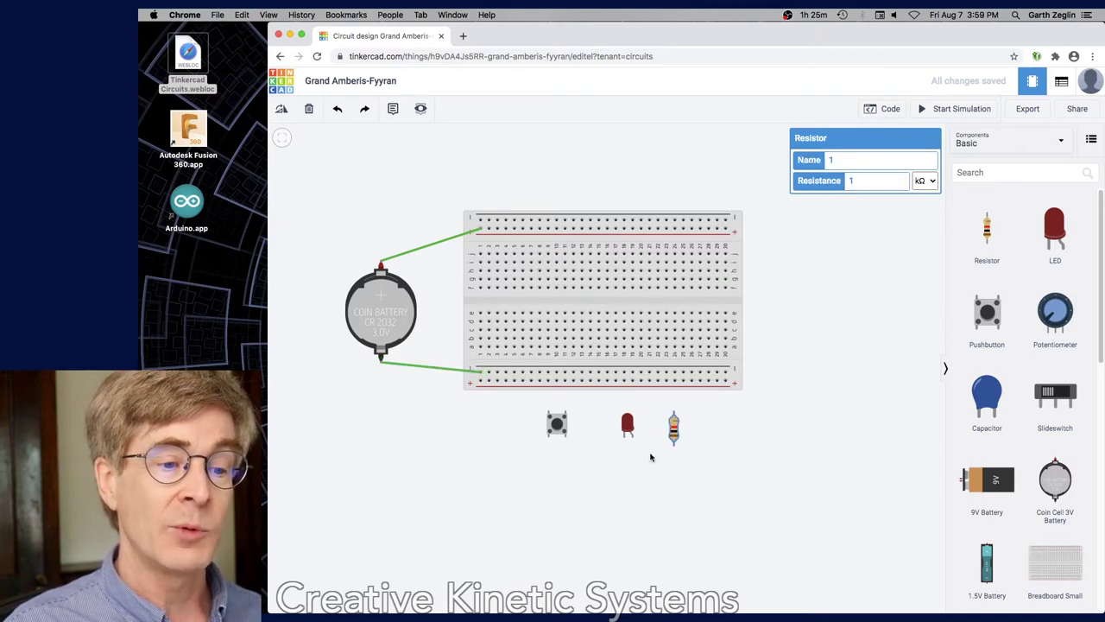
Plug the resistor in from the top rail, the red LED below it, and wire the LED to the bottom rail
left_click(682, 429)
left_click(674, 429)
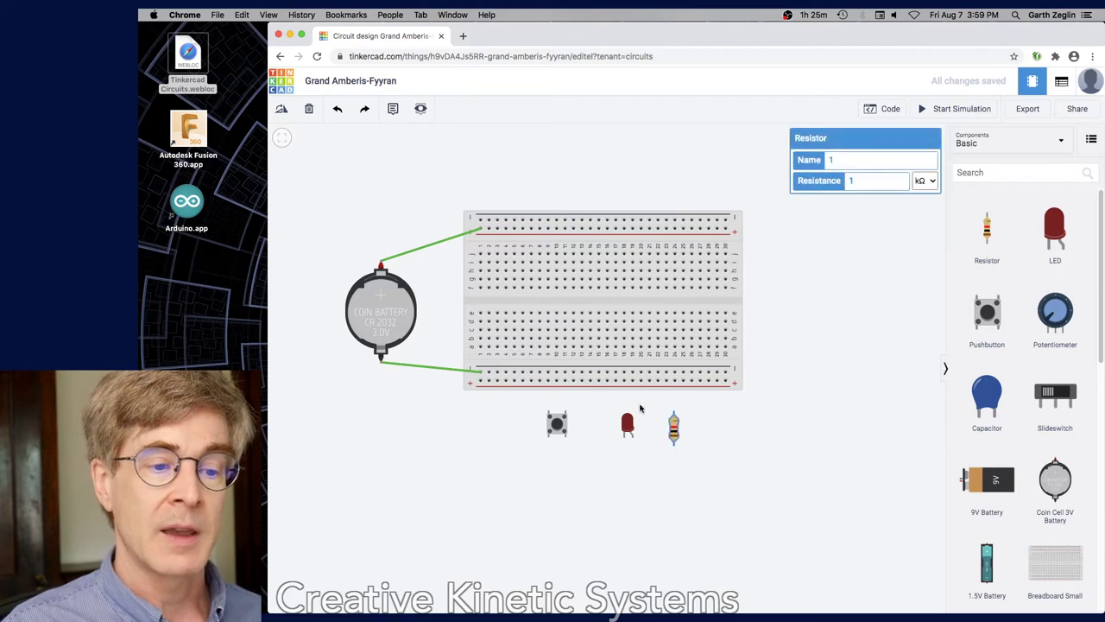
left_click_drag(674, 429, 529, 249)
left_click(507, 475)
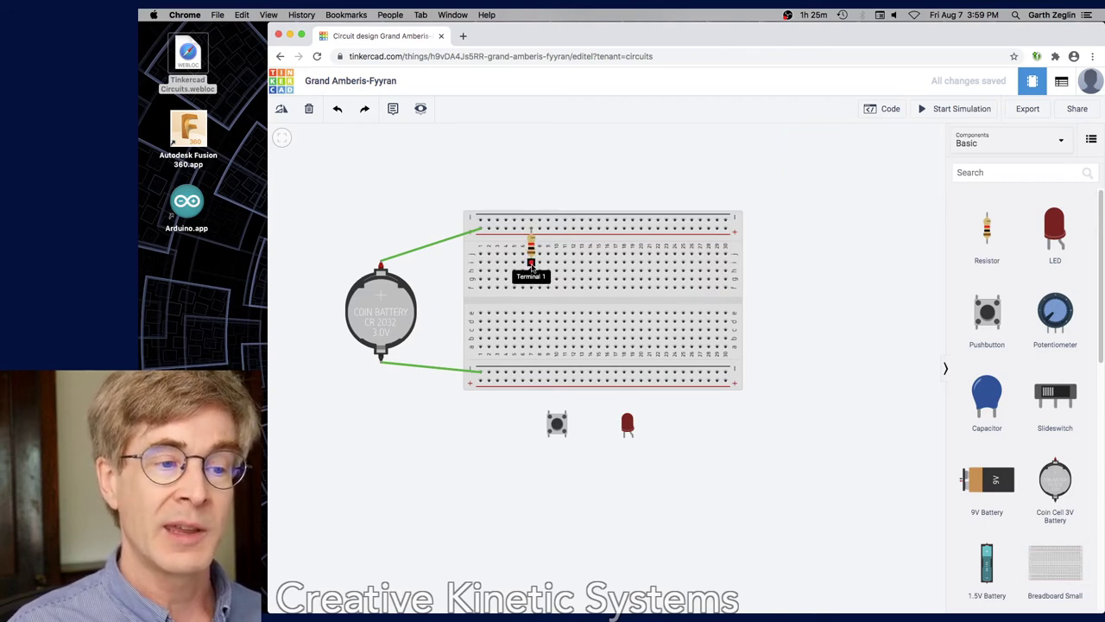
left_click_drag(629, 425, 528, 277)
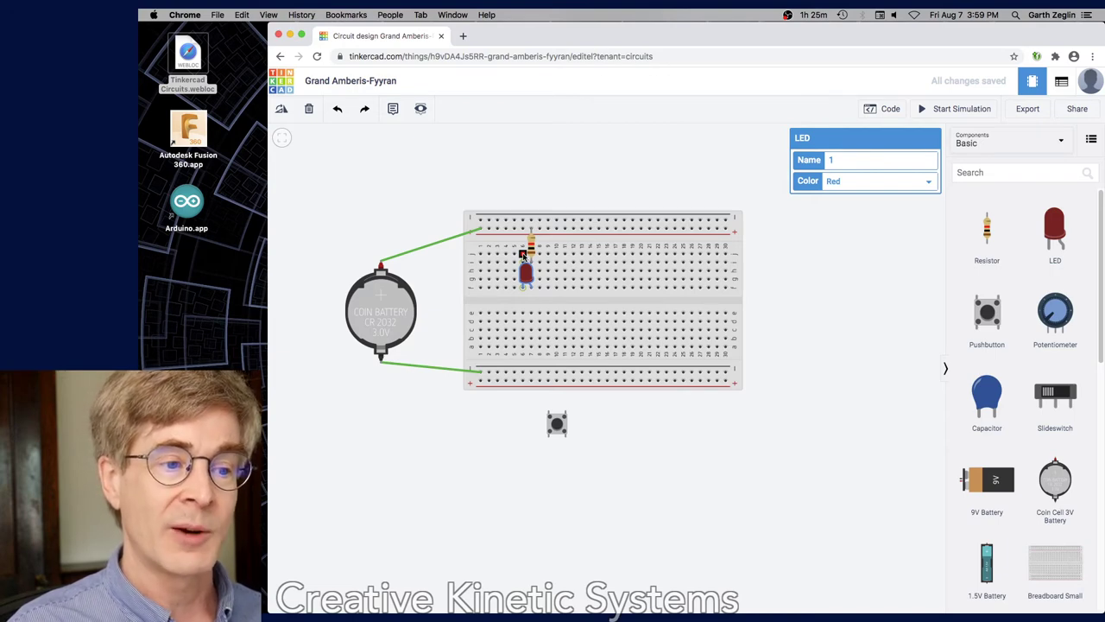
left_click(523, 255)
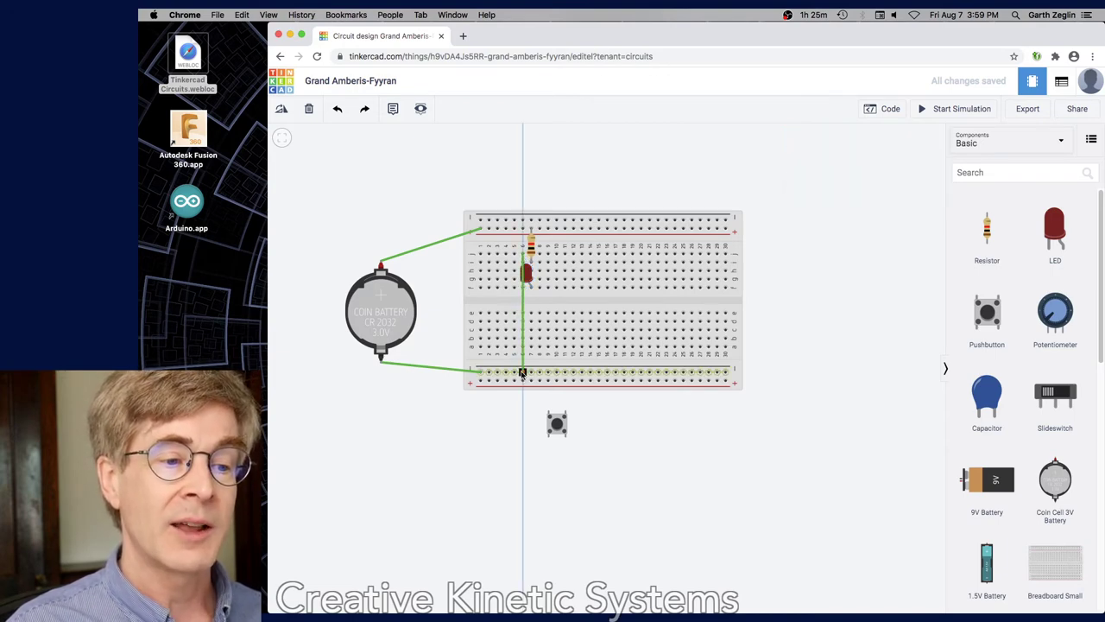
left_click(523, 373)
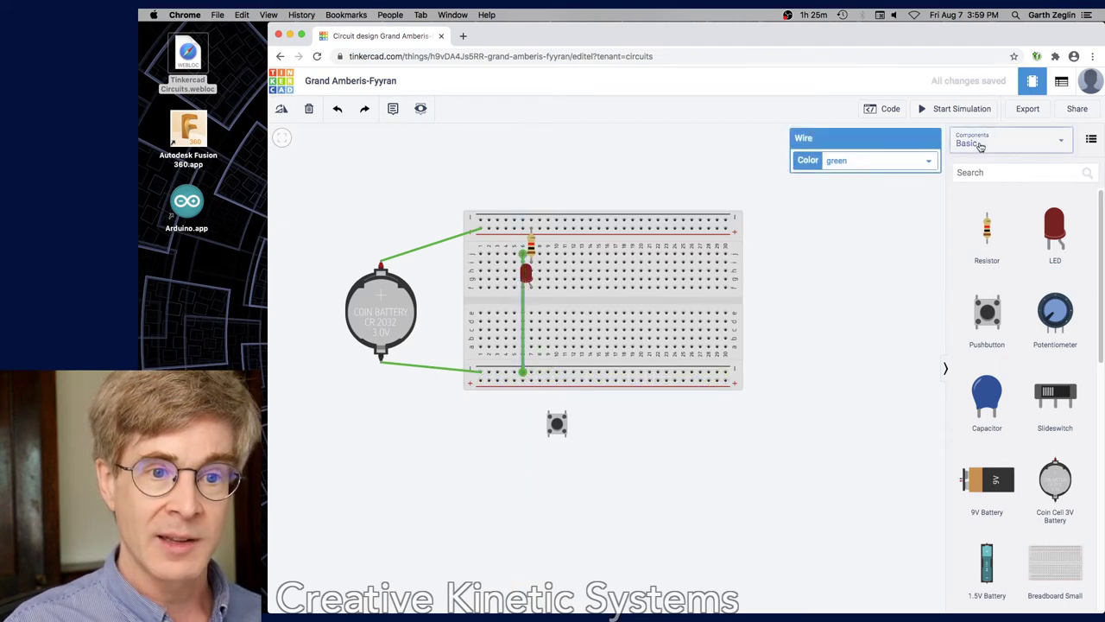
left_click(953, 112)
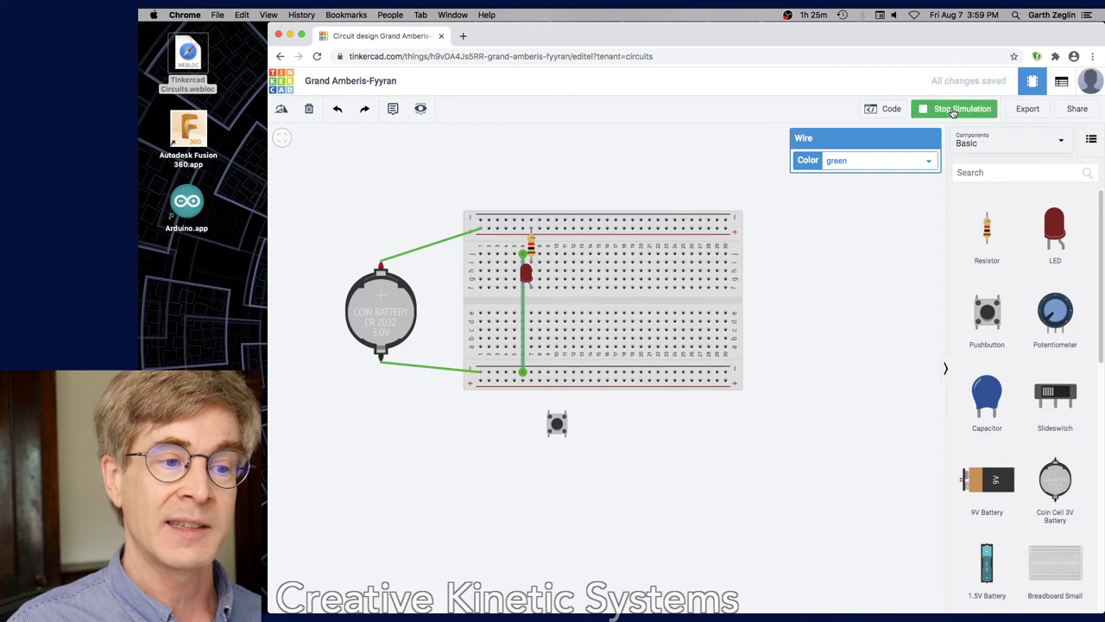
left_click(953, 112)
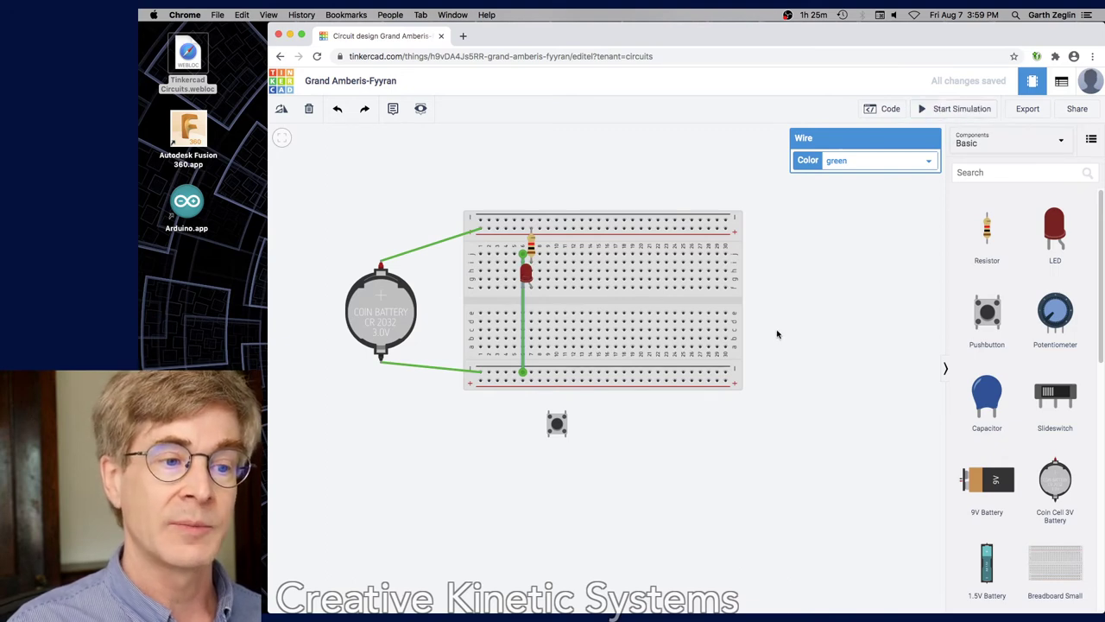
left_click(523, 330)
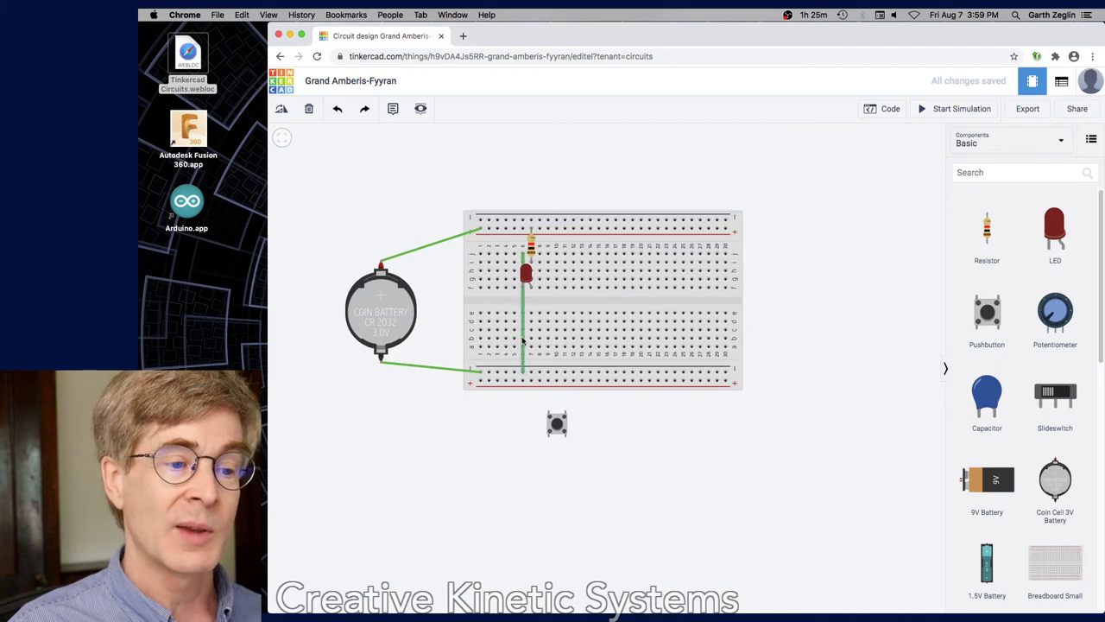
Delete the LED-to-bottom-rail wire and plug the pushbutton across the breadboard's centre gap
left_click(524, 327)
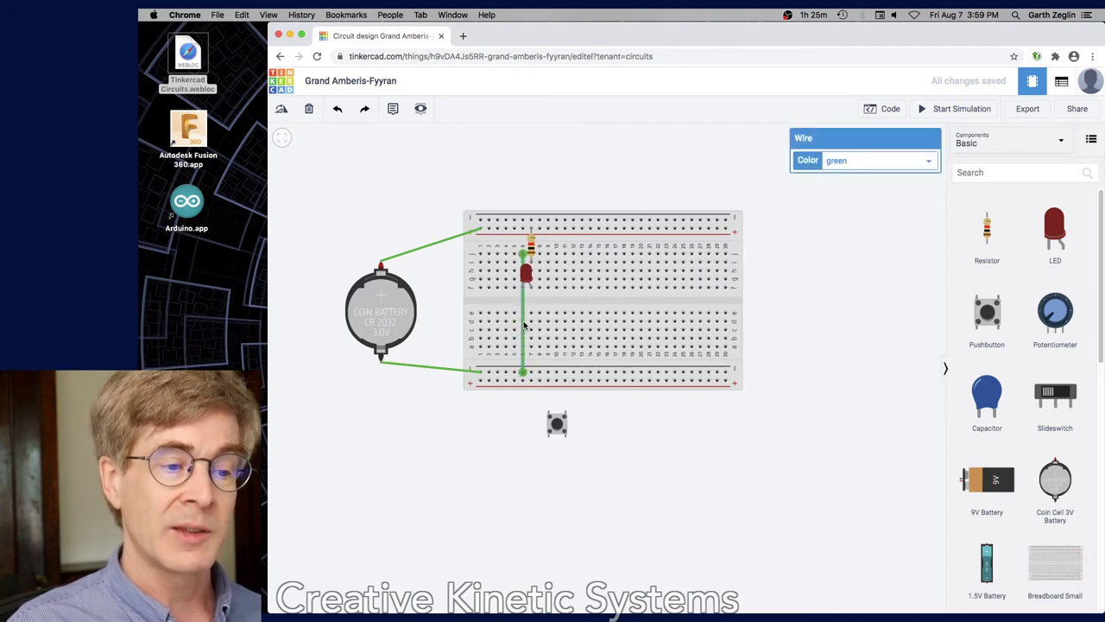
key("Delete")
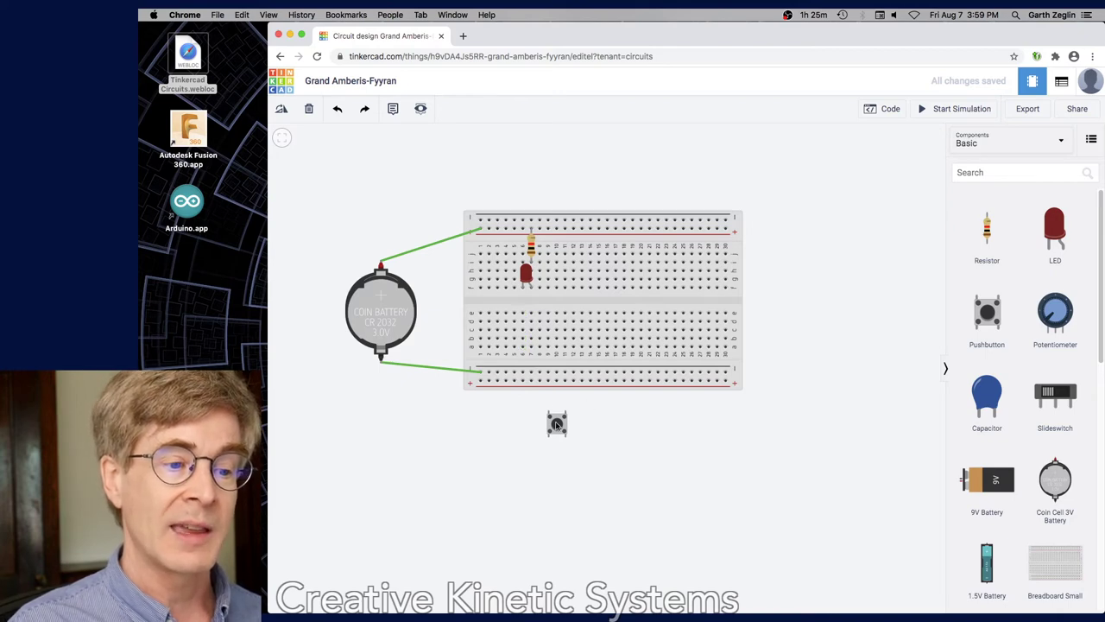
left_click_drag(557, 423, 582, 300)
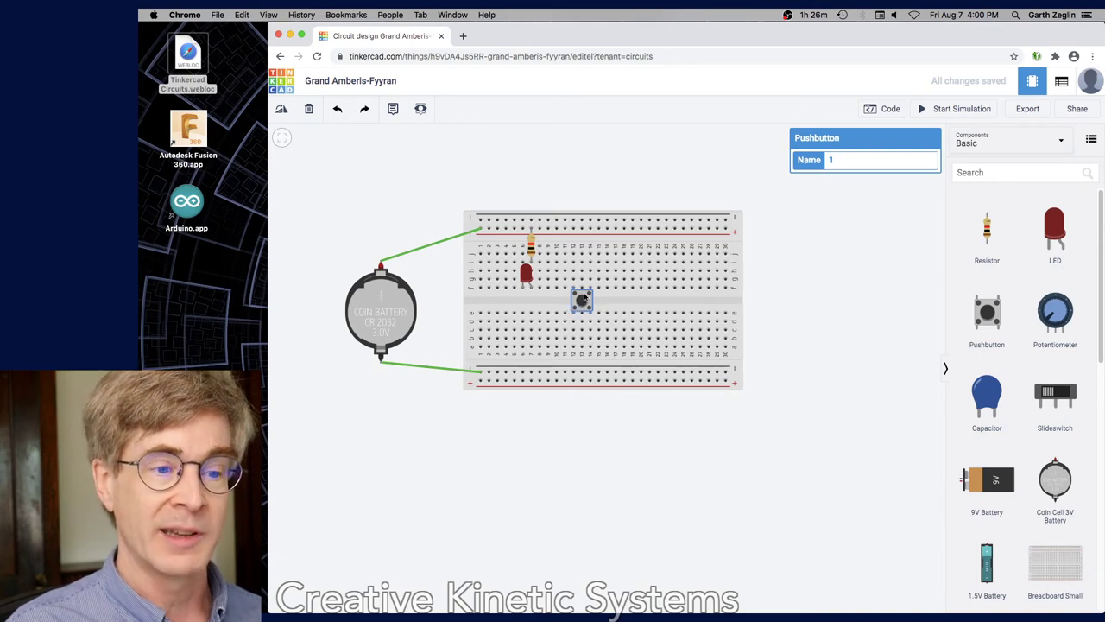
Wire the LED lead to one pushbutton pin and the other pushbutton pin to the bottom rail
left_click(522, 252)
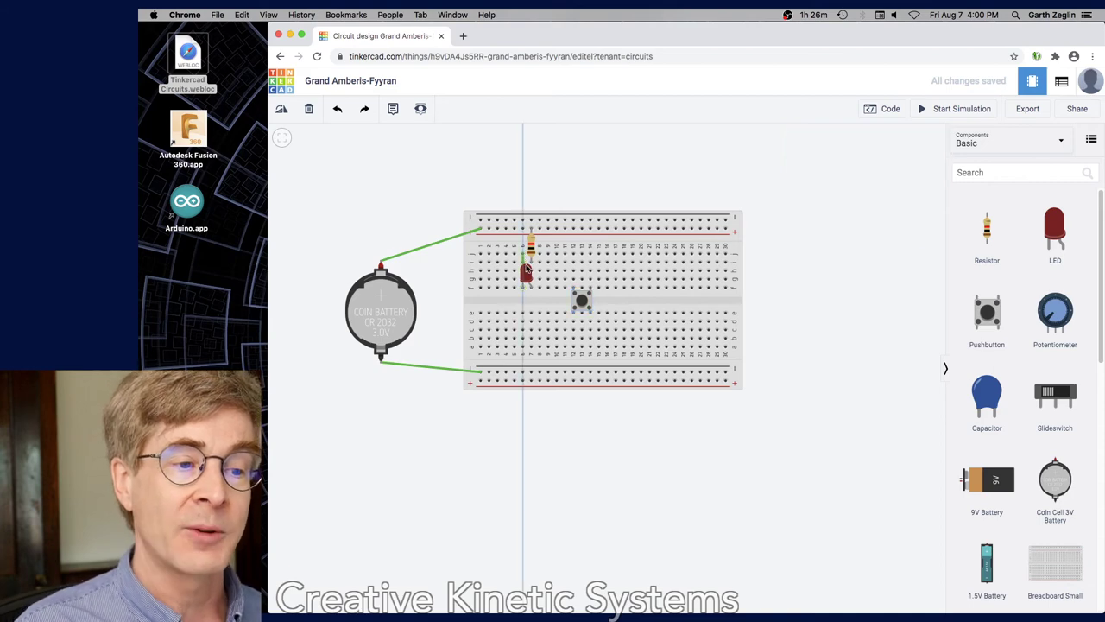
left_click(574, 280)
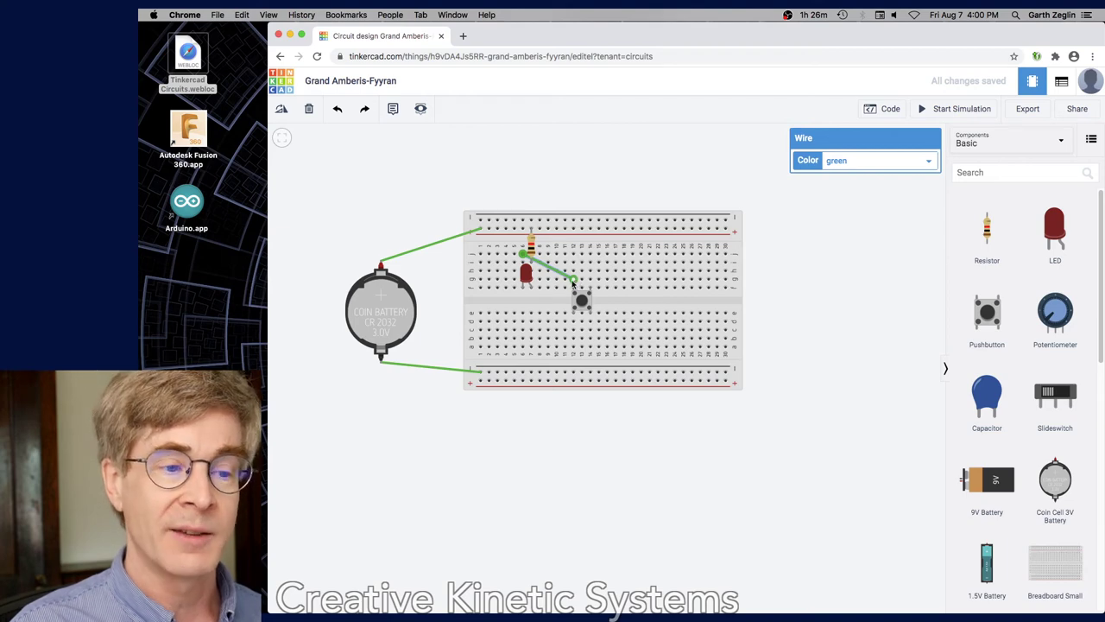
left_click(590, 280)
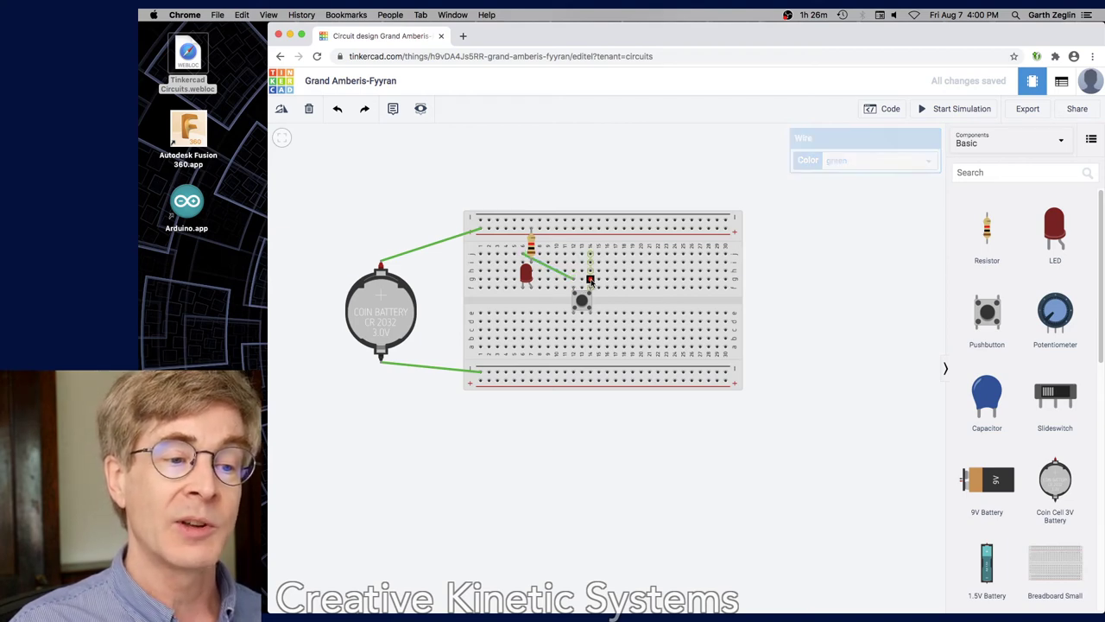
left_click(633, 373)
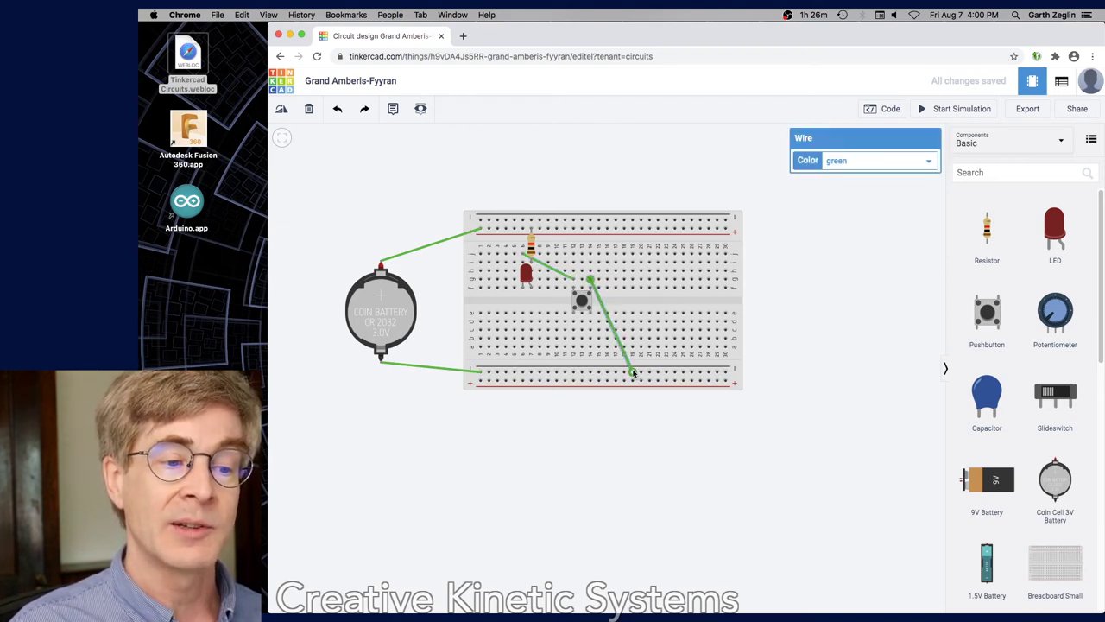
Start the simulation and press the pushbutton to light the red LED
left_click(956, 111)
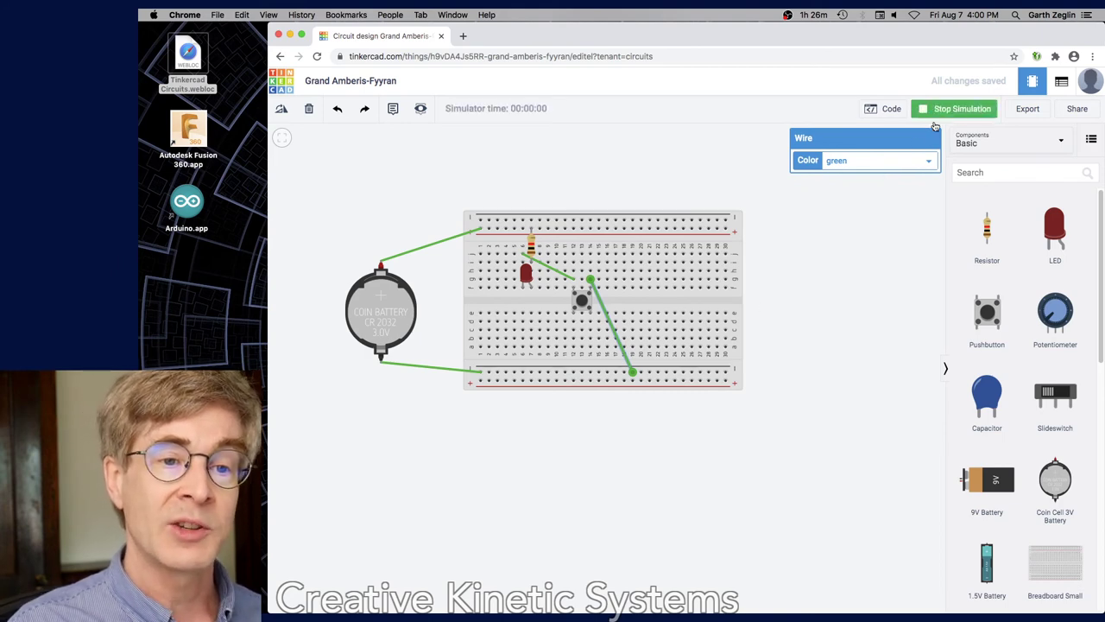
left_click(582, 302)
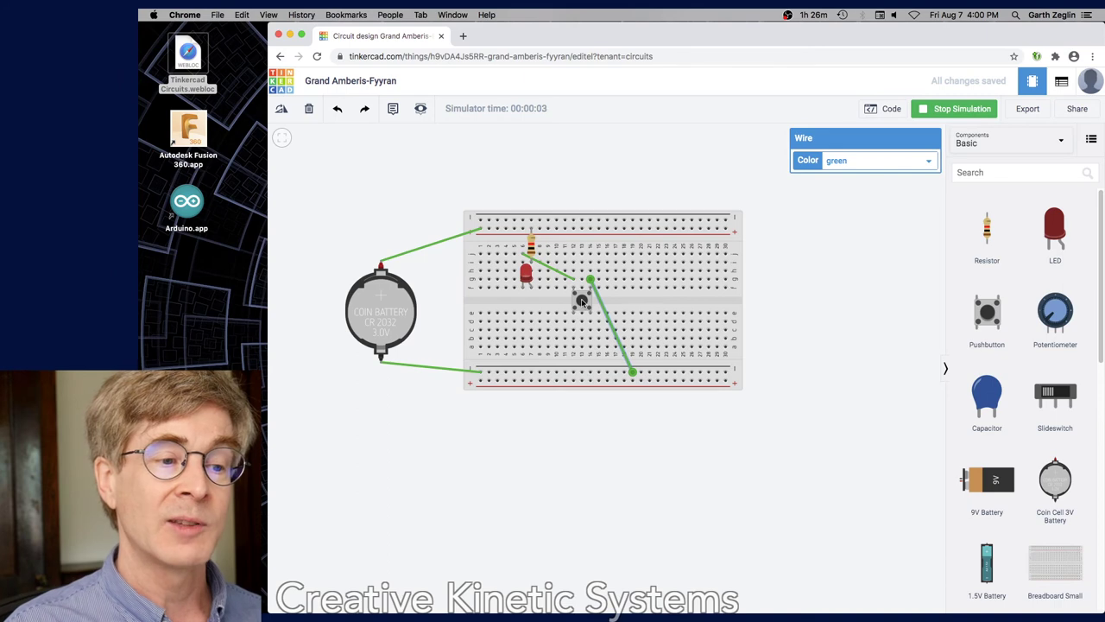